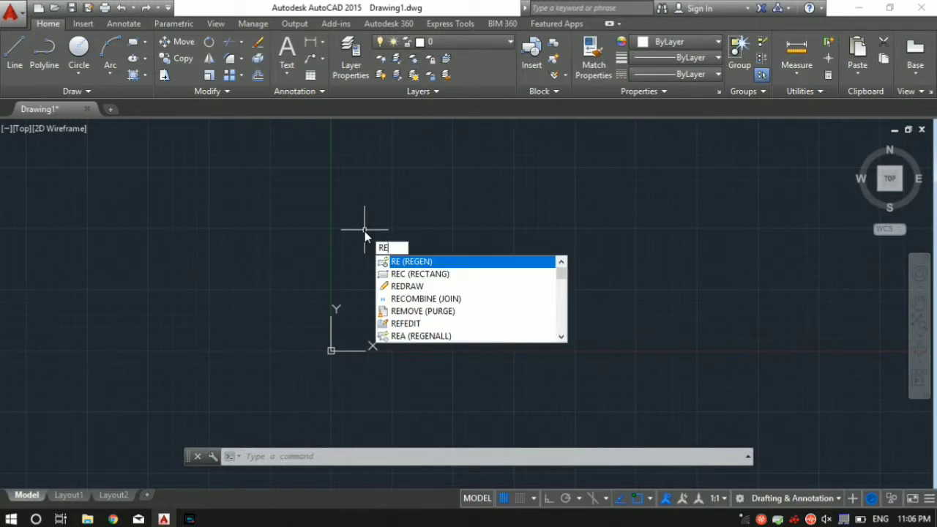
Draw one rectangle up and to the right of the origin, leaving it selected.
type("c")
key("space")
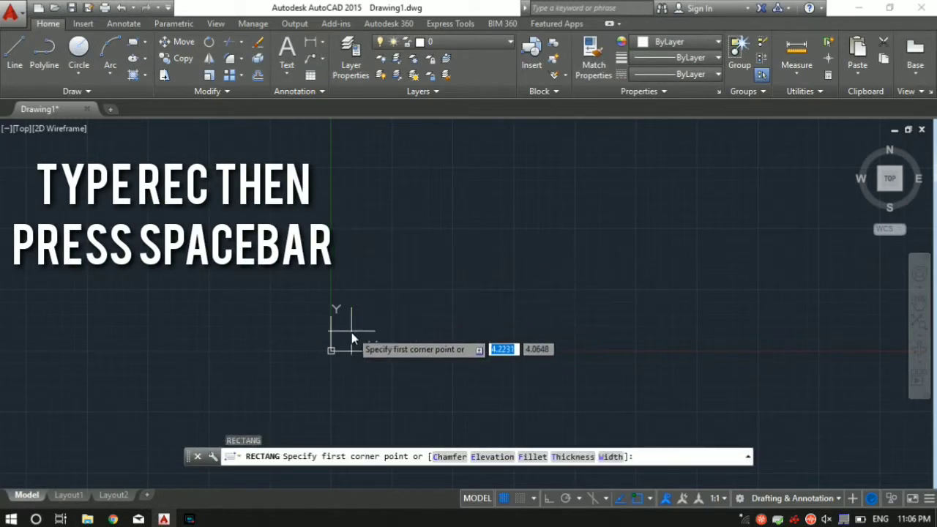
left_click(393, 307)
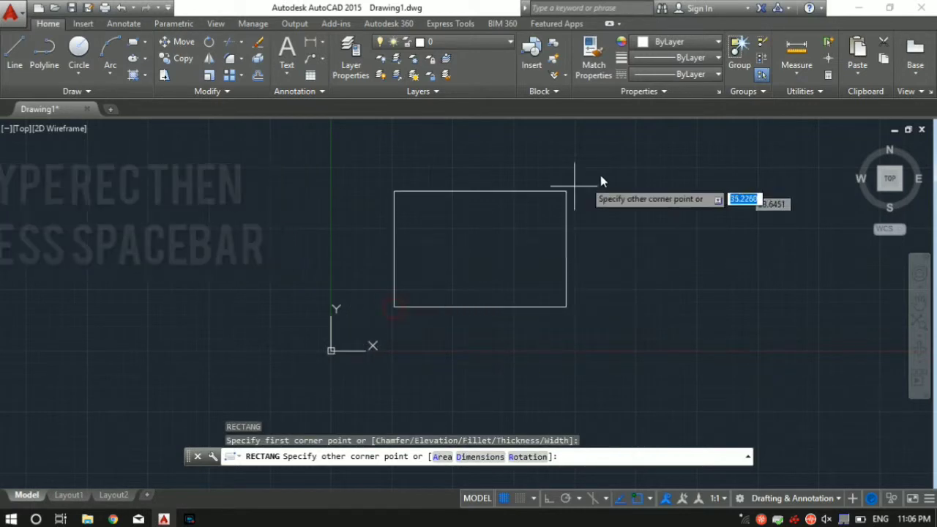
left_click(610, 188)
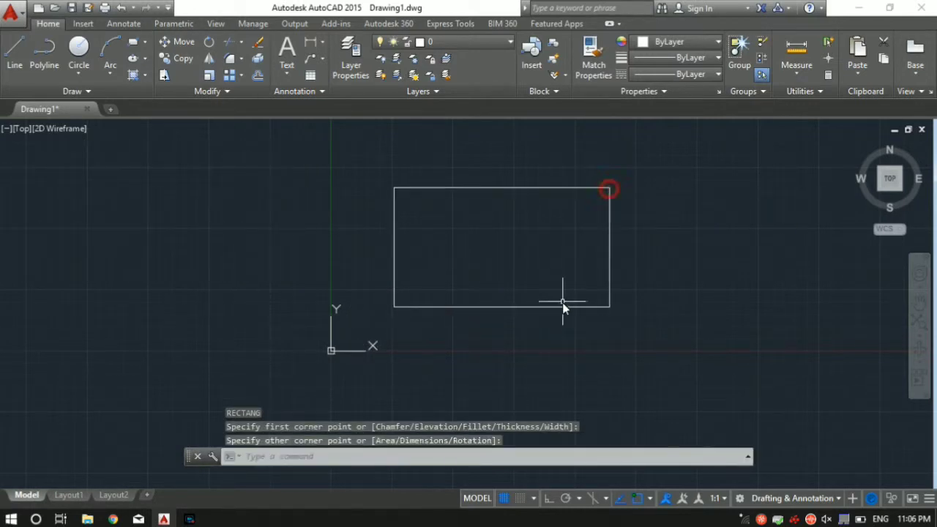
middle_click_drag(560, 303, 529, 317)
left_click(527, 318)
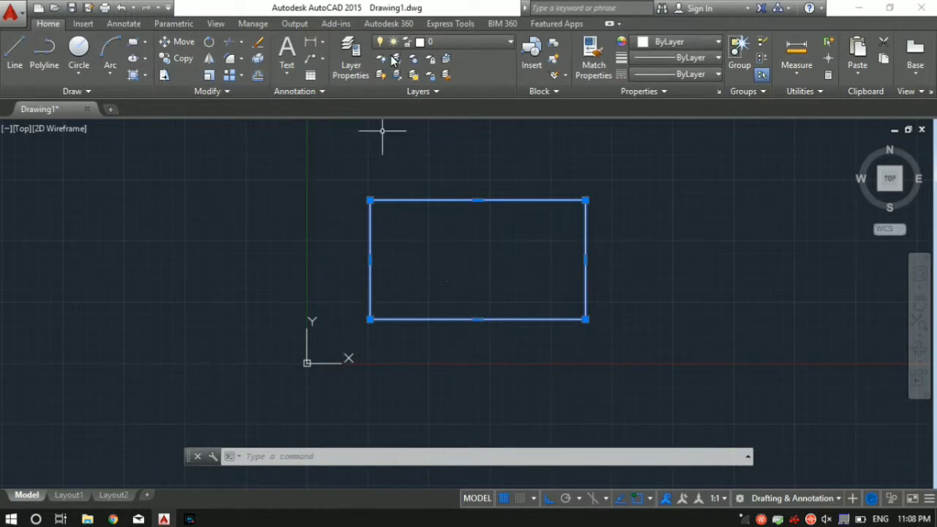
Offset the rectangle outward by 5 units to create a surrounding copy.
left_click(257, 77)
type("OFFSET")
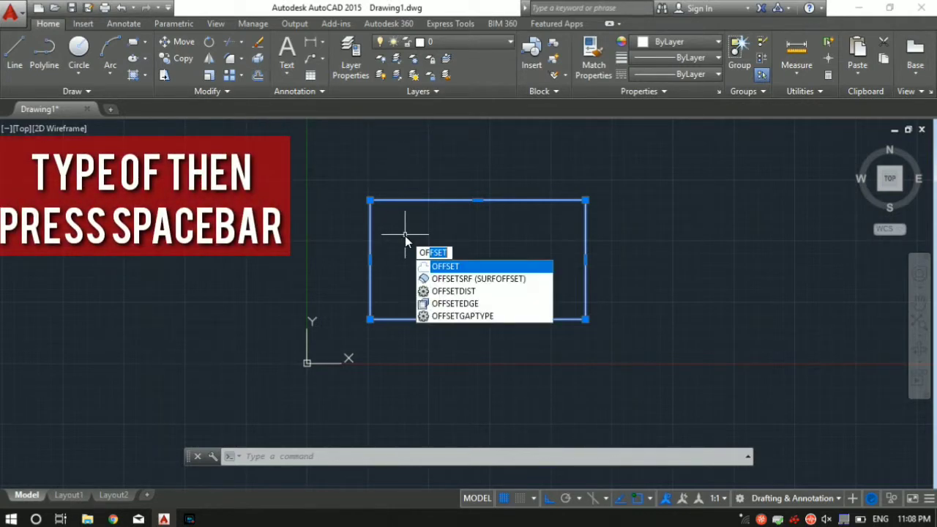
key("space")
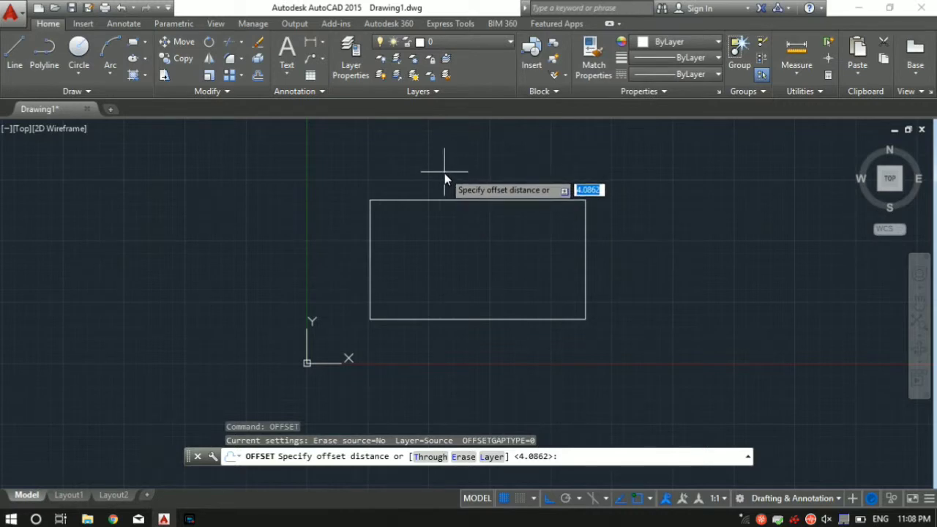
type("5")
key("Return")
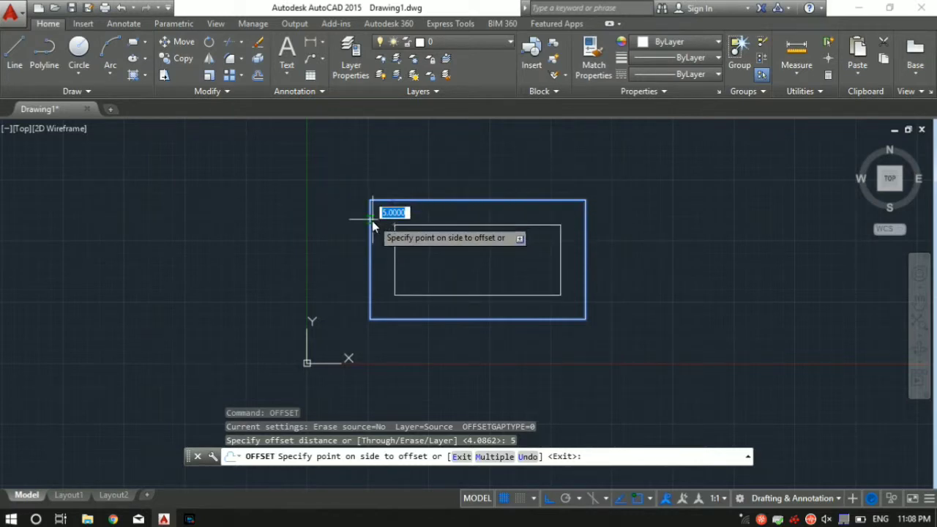
left_click(435, 158)
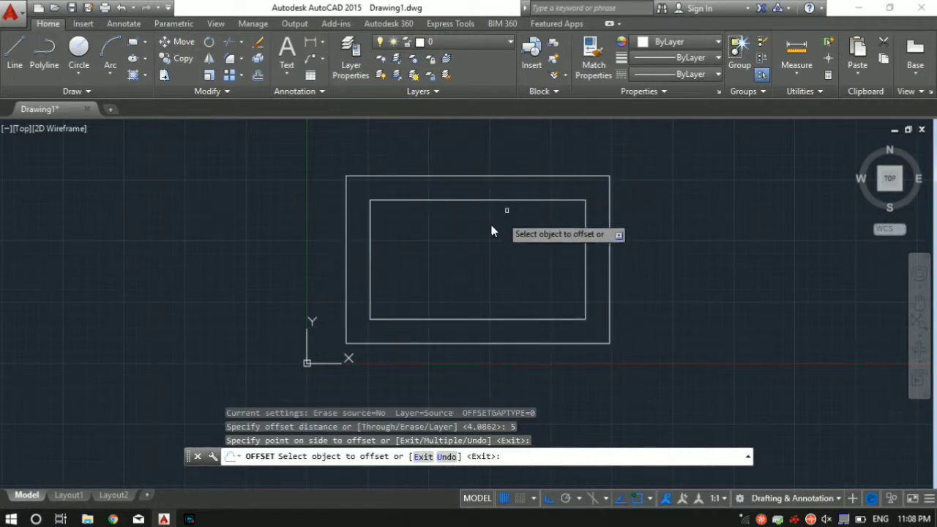
Offset the outermost rectangle outward by 5 twice more, keeping the set in view.
middle_click_drag(483, 227, 407, 218)
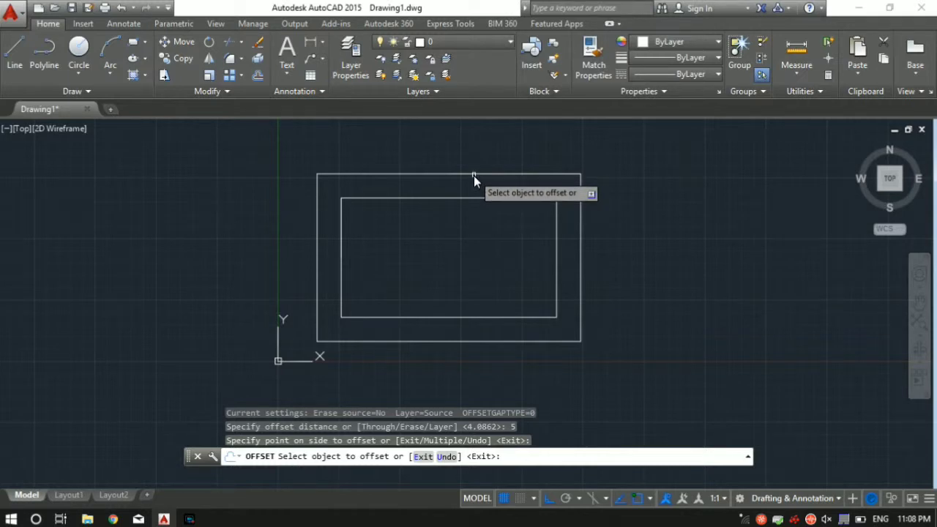
left_click(474, 176)
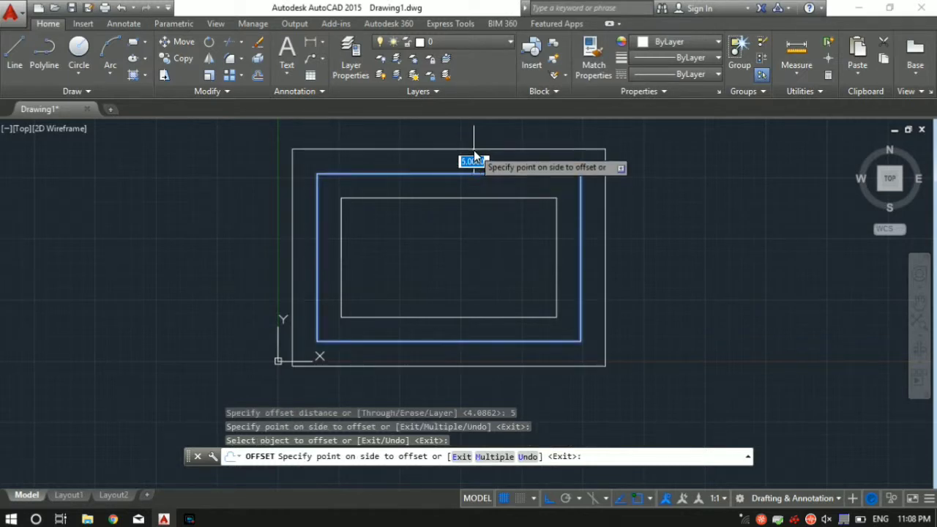
left_click(480, 143)
scroll(527, 176, "down", 2)
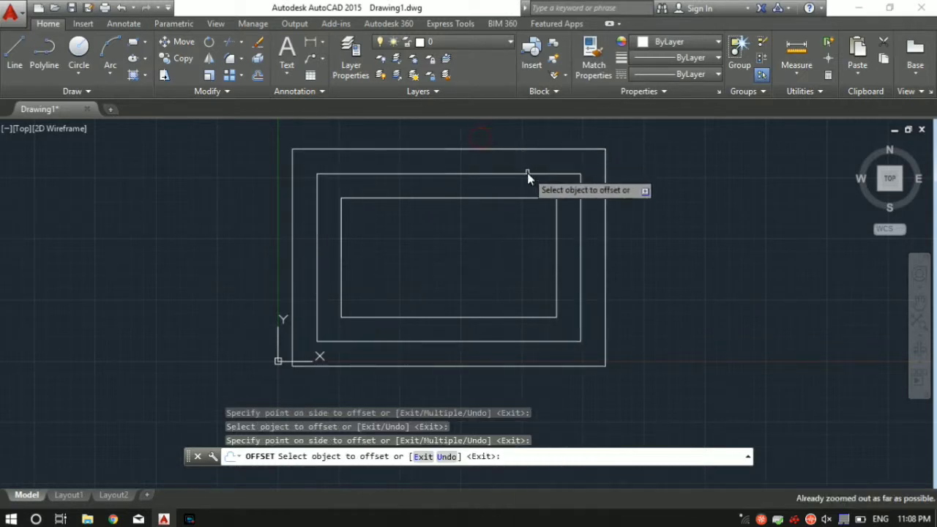
mouse_move(527, 176)
middle_mouse_down()
mouse_move(445, 240)
mouse_move(497, 193)
middle_mouse_up()
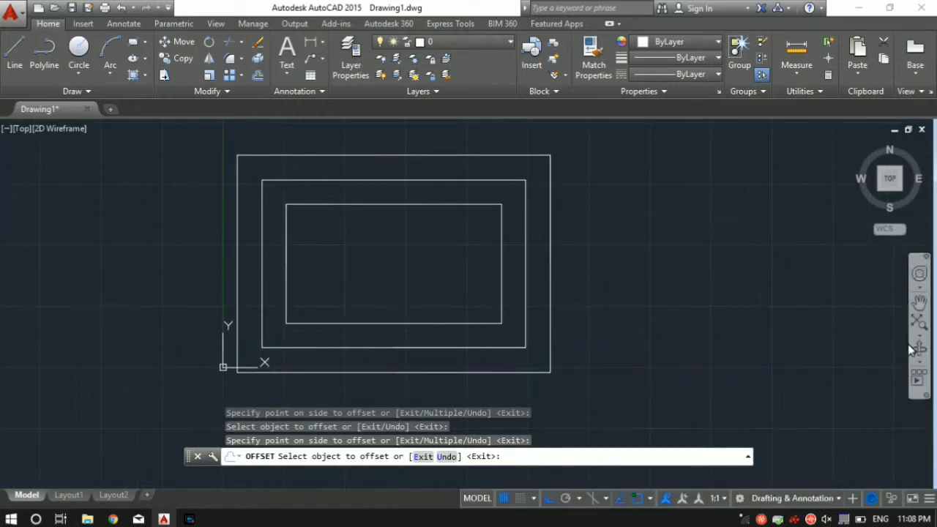
left_click(549, 248)
left_click(575, 249)
Add three more 5-unit outward offsets, each from the newest outermost rectangle.
left_click(575, 250)
left_click(599, 248)
left_click(628, 256)
left_click(621, 269)
left_click(649, 276)
left_click(669, 275)
scroll(658, 280, "down", 2)
middle_click_drag(559, 257, 493, 230)
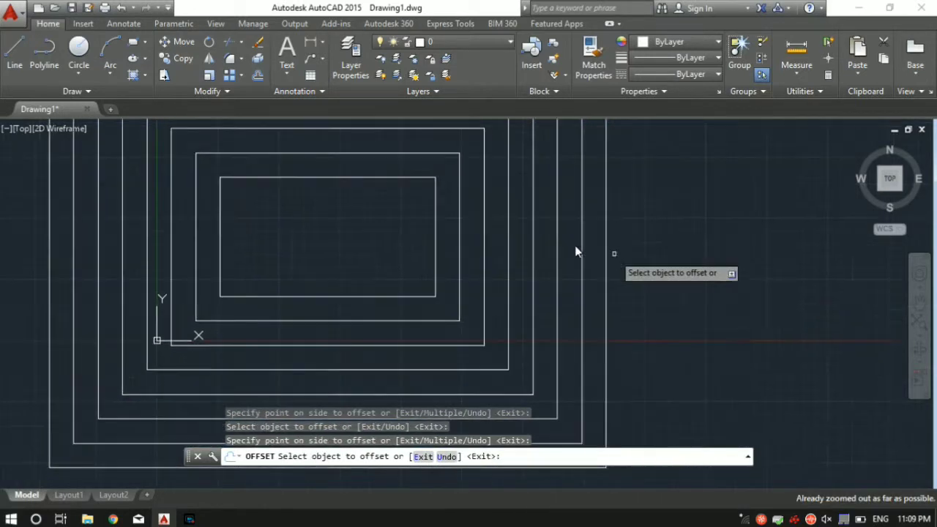
middle_click_drag(457, 302, 491, 280)
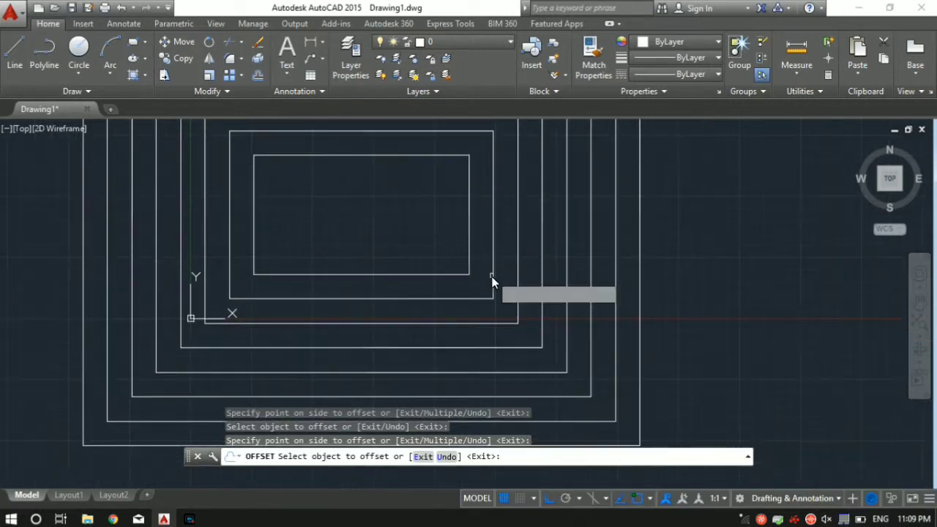
Exit Offset and zoom out and pan down to see the rectangles' lower corners.
key("Escape")
key("Escape")
key("Escape")
scroll(601, 233, "down", 2)
scroll(647, 344, "down", 1)
scroll(644, 332, "down", 1)
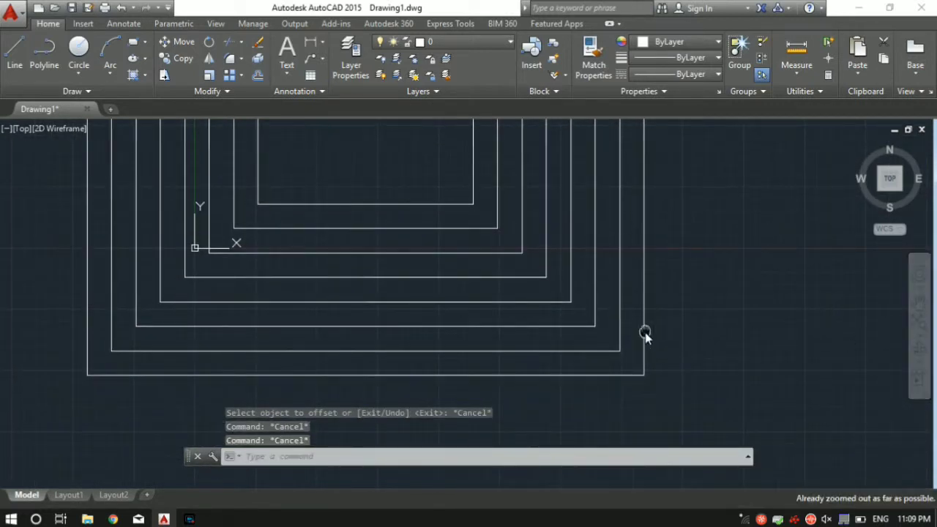
scroll(617, 322, "down", 1)
mouse_move(617, 321)
middle_mouse_down()
mouse_move(571, 356)
mouse_move(629, 387)
middle_mouse_up()
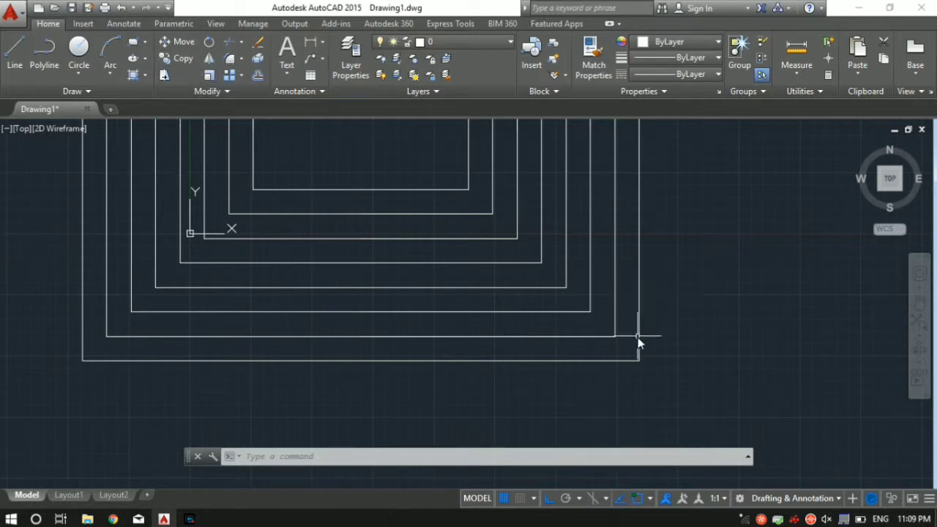
Start FILLET with the Multiple option enabled.
type("fi")
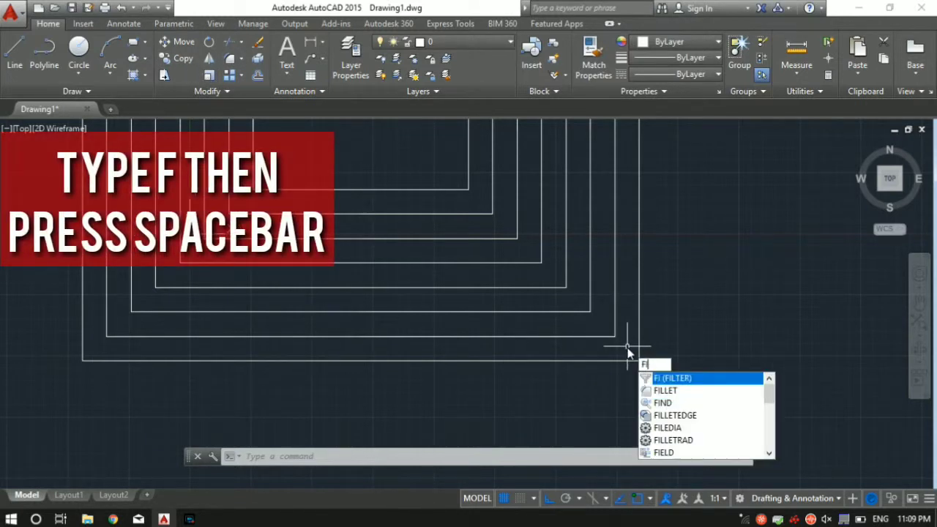
key("space")
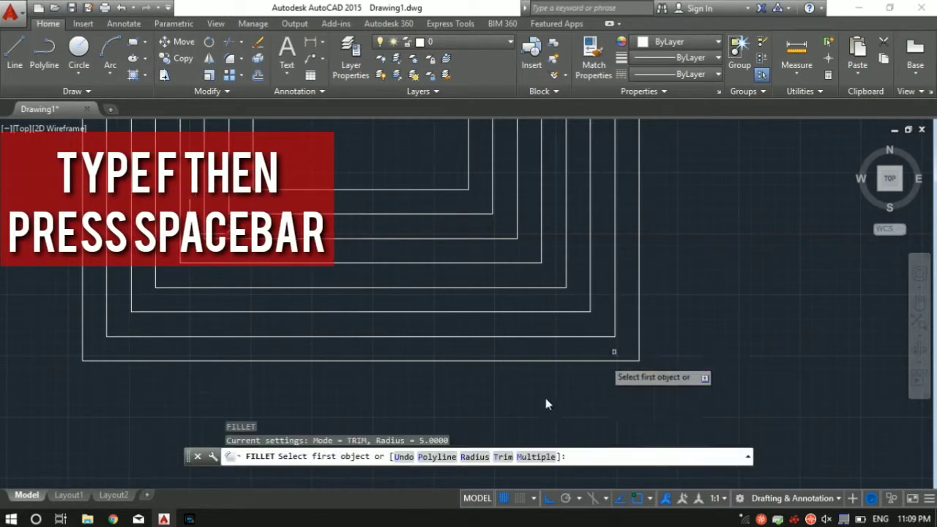
left_click(529, 457)
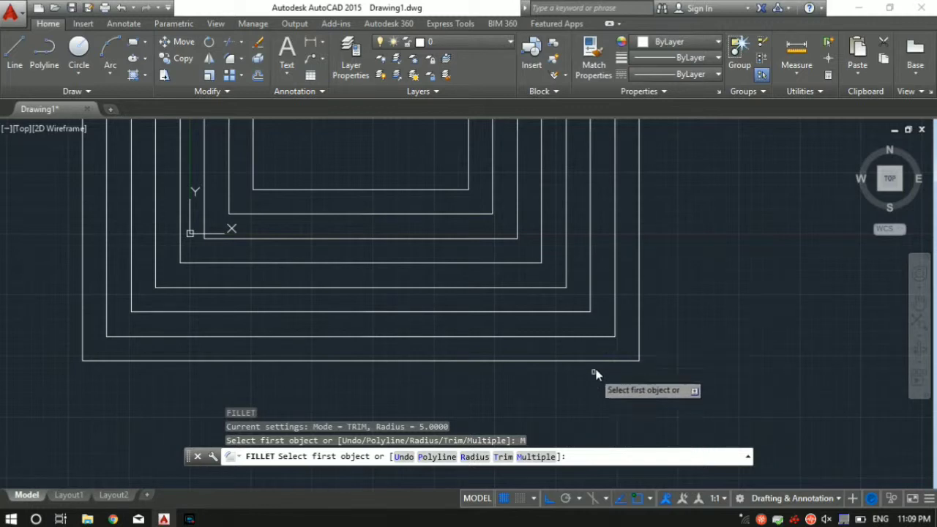
Pick the outer rectangle's bottom edge and set the fillet radius to 10.
left_click(599, 361)
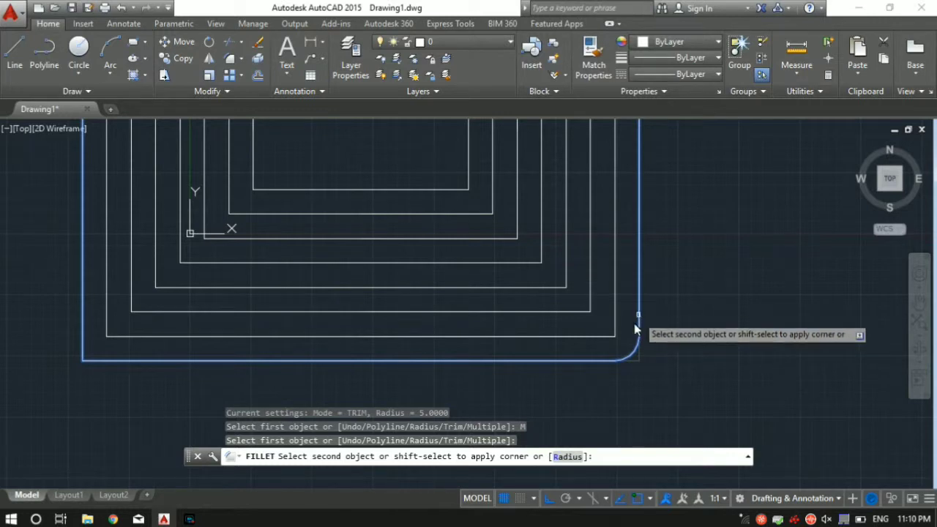
left_click(563, 456)
type("10")
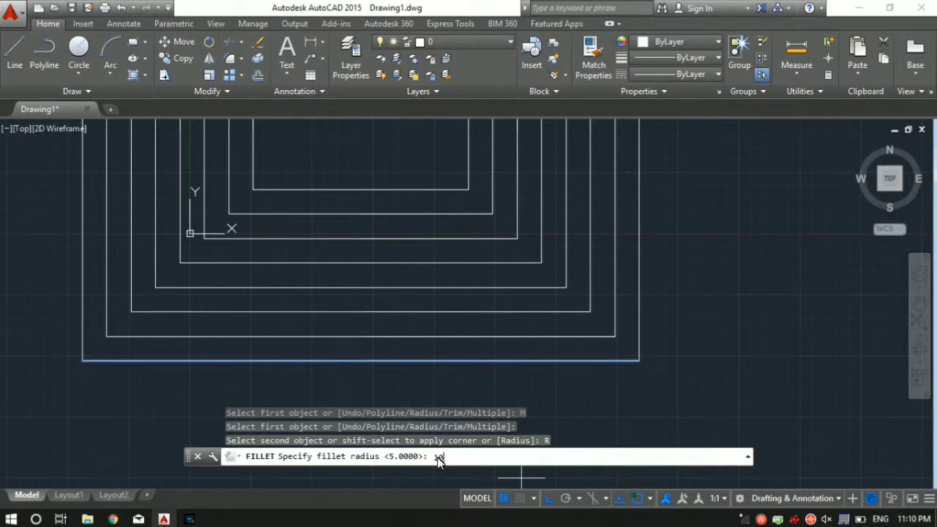
key("Return")
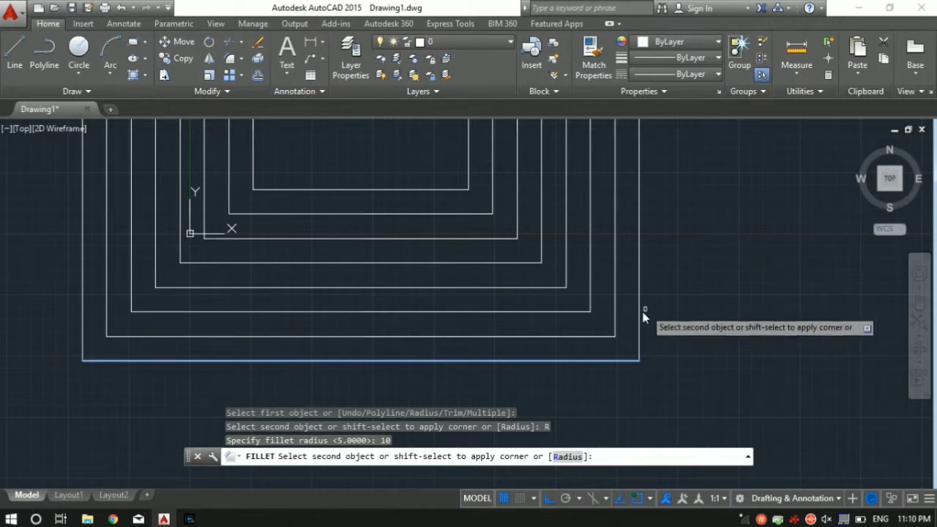
Round the bottom-right corners of the outer, second and third rectangles at radius 10.
left_click(639, 320)
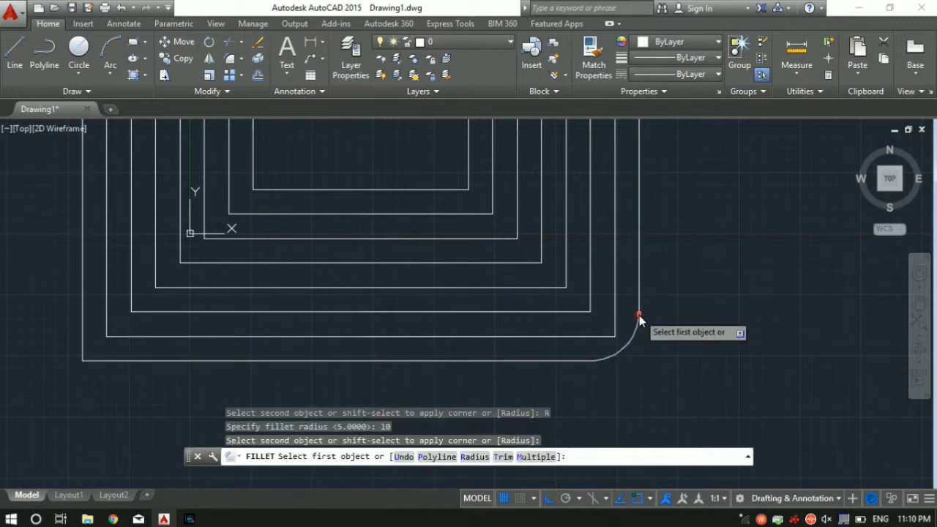
left_click(571, 336)
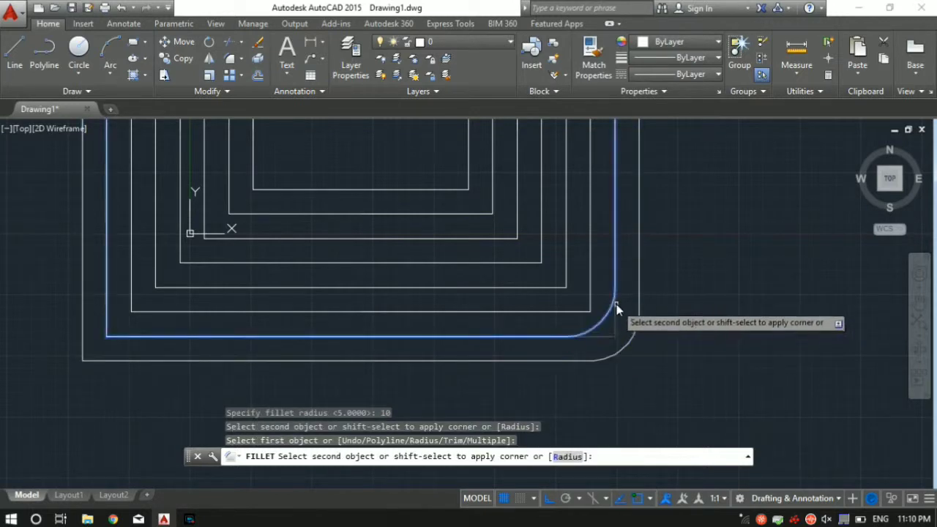
left_click(616, 302)
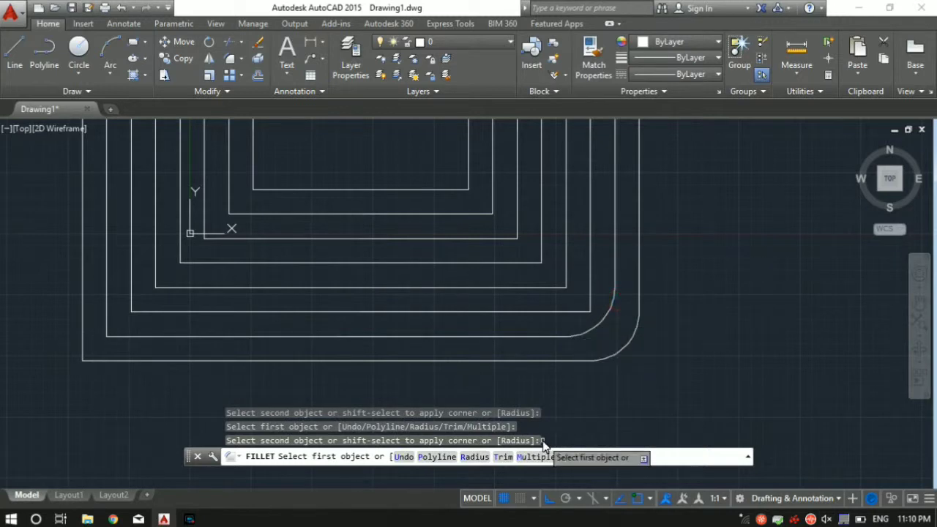
left_click(567, 312)
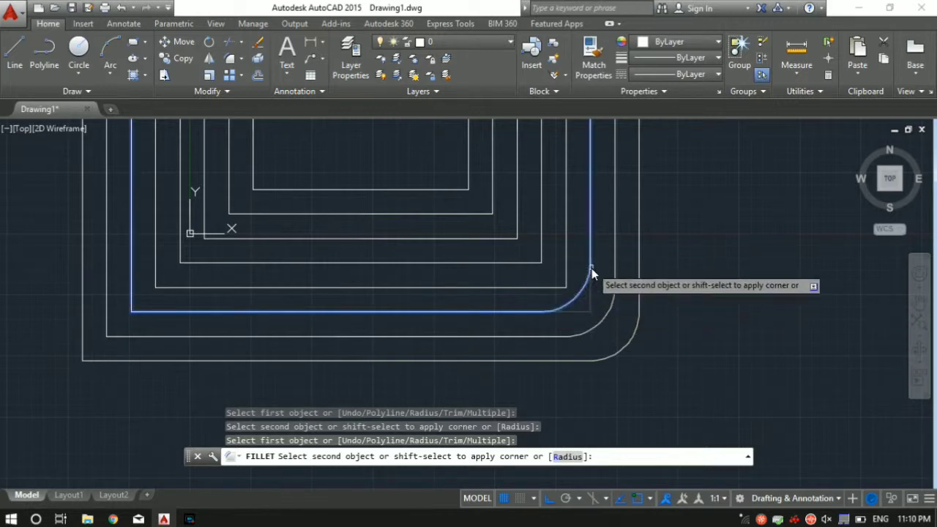
left_click(590, 269)
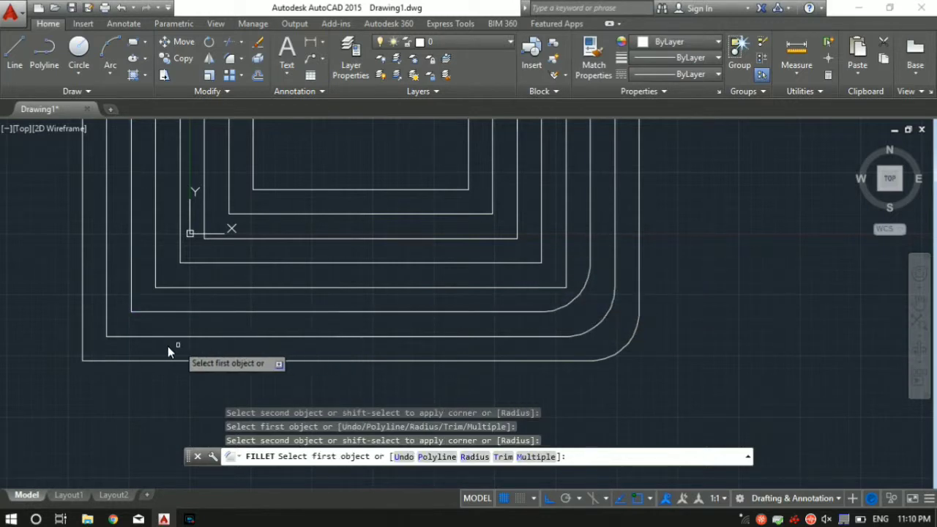
Round the fourth, fifth and sixth rectangles' bottom-right corners, then bring all rectangles into view.
left_click(525, 289)
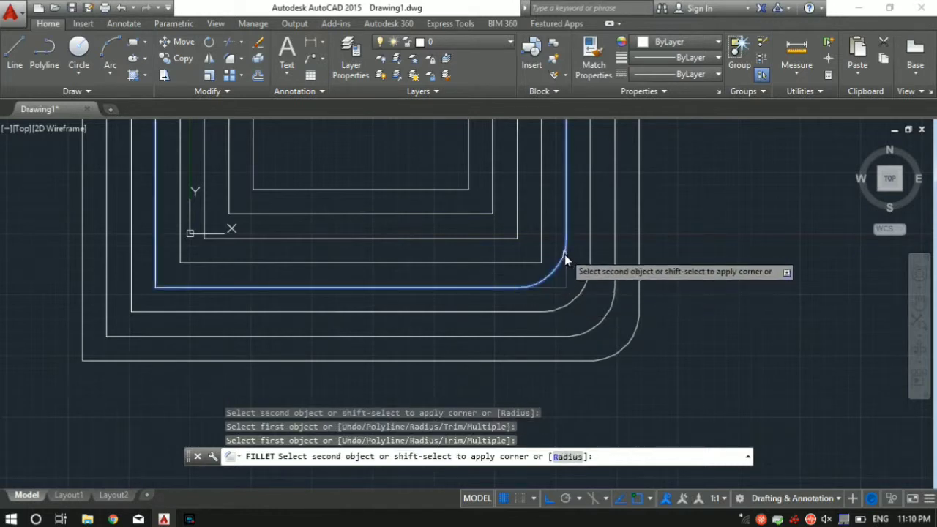
left_click(564, 253)
left_click(514, 262)
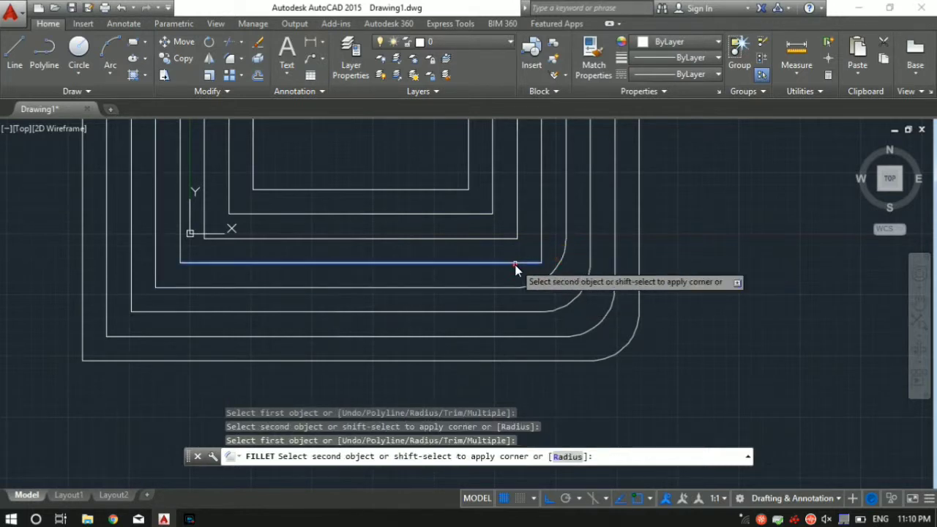
left_click(541, 239)
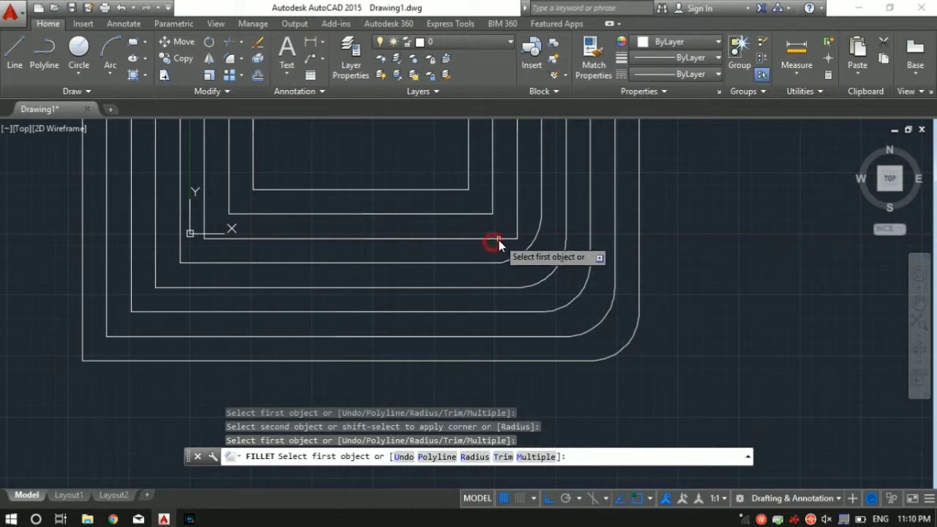
left_click(500, 237)
left_click(499, 237)
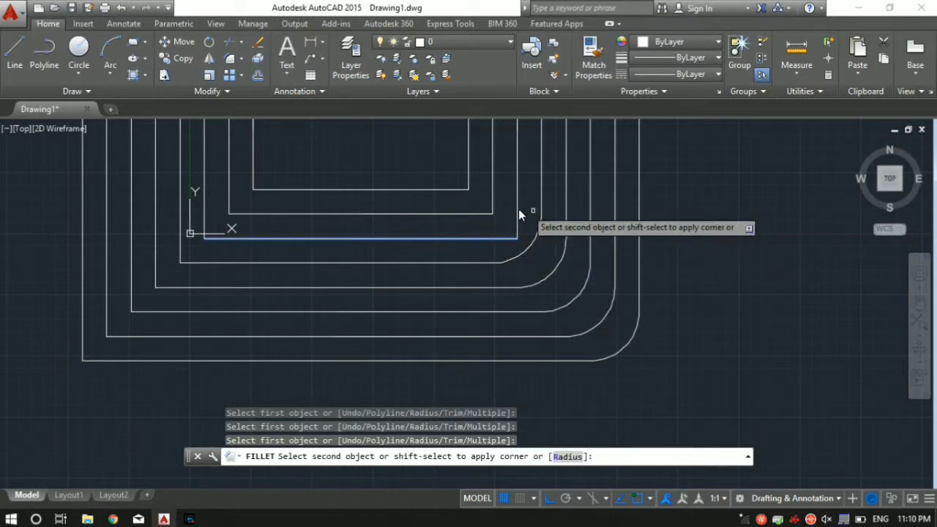
left_click(518, 199)
scroll(523, 294, "up", 1)
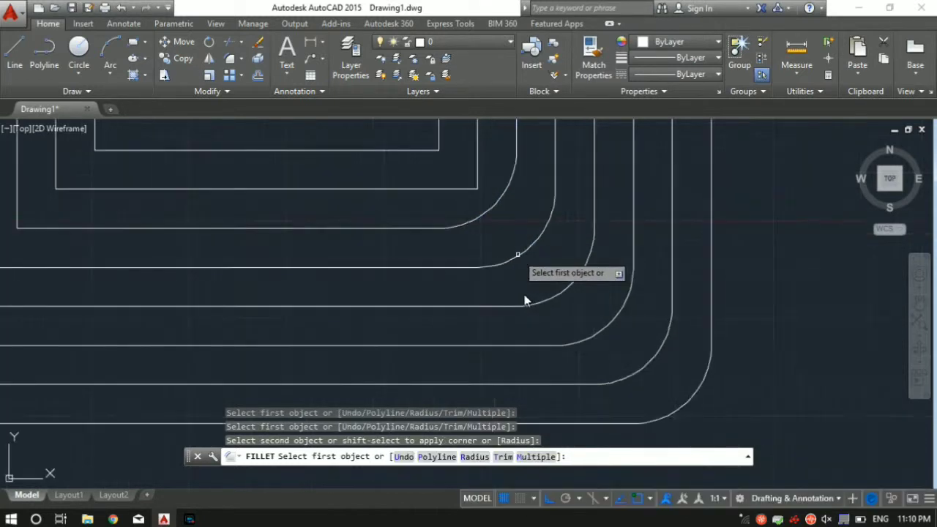
scroll(556, 284, "down", 1)
mouse_move(556, 284)
middle_mouse_down()
mouse_move(528, 350)
mouse_move(578, 325)
middle_mouse_up()
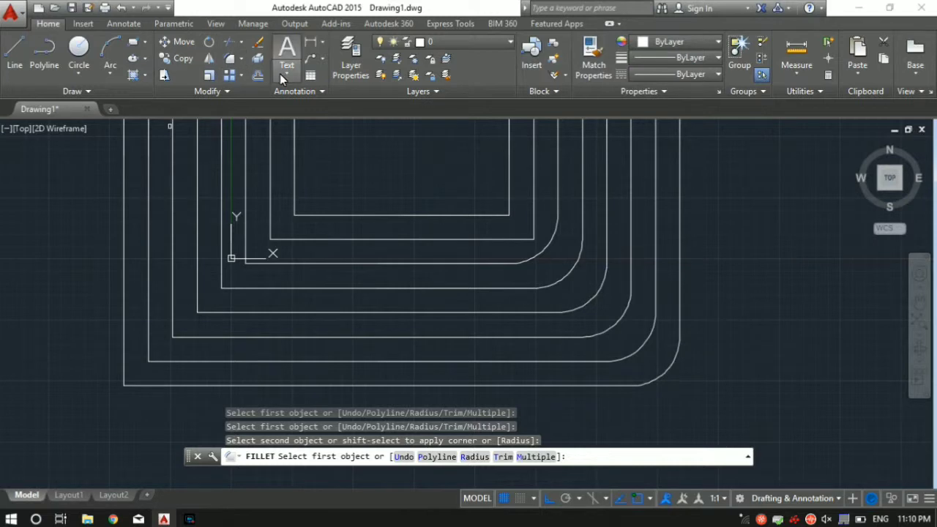
middle_click_drag(564, 375, 539, 383)
scroll(539, 366, "down", 1)
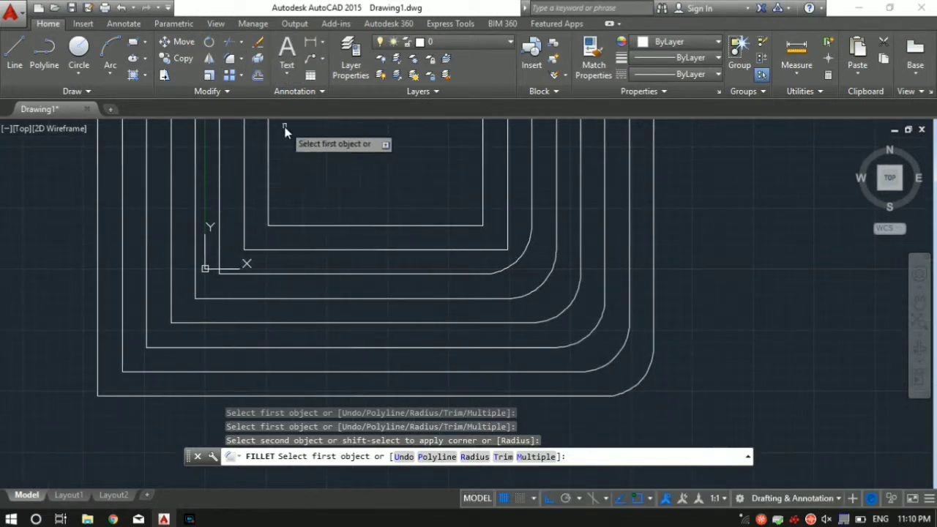
scroll(815, 241, "down", 1)
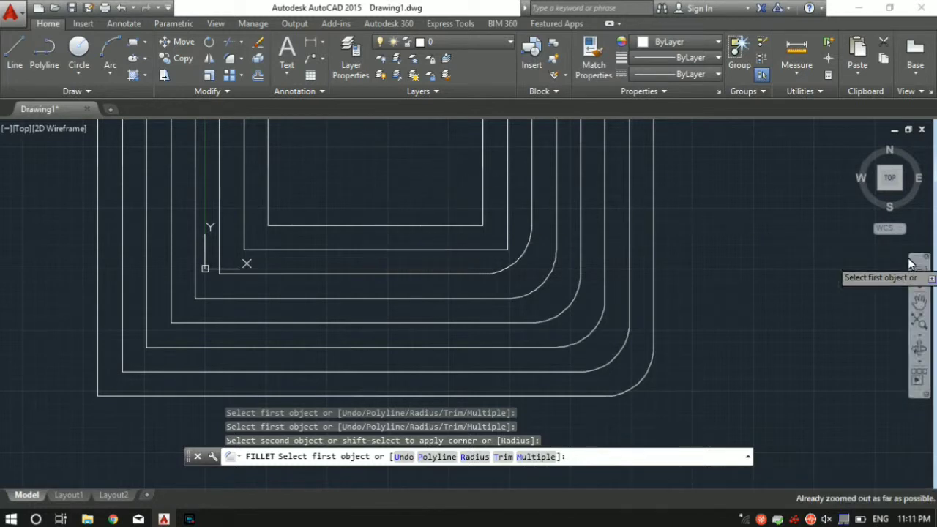